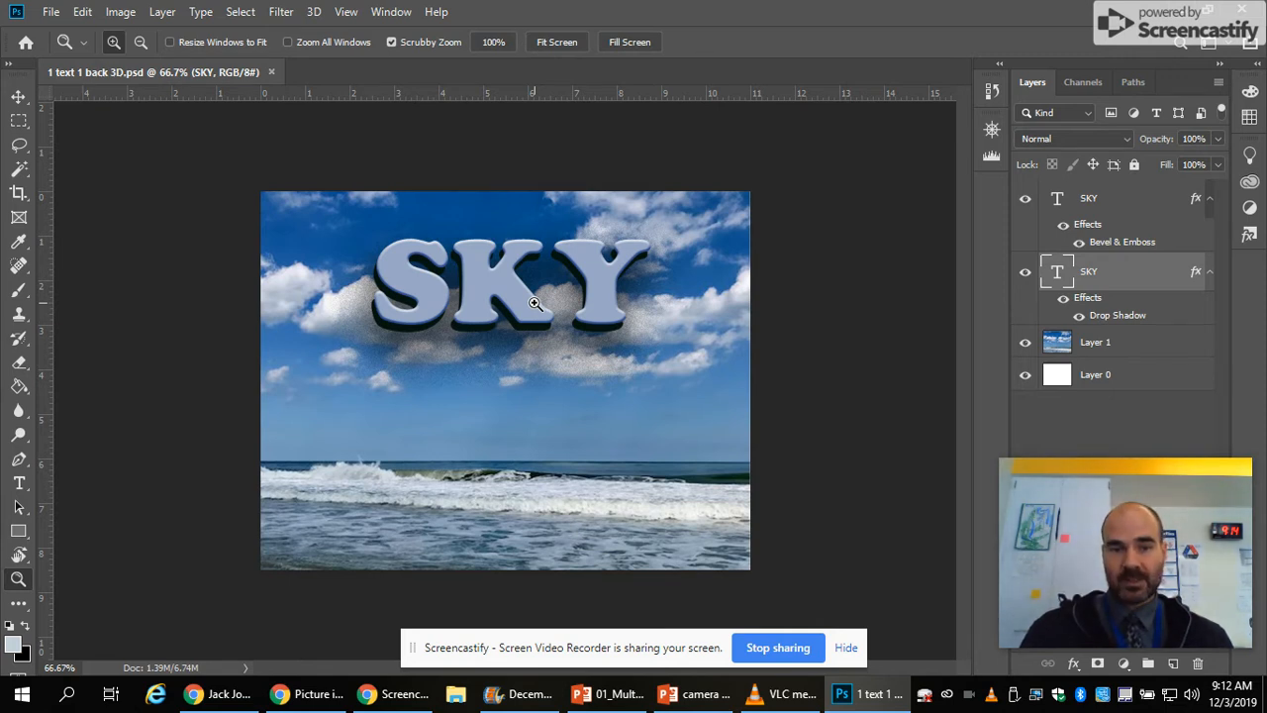
# Select the sky area of Layer 1 with a rectangular marquee spanning the full image width from its upper edge down to the horizon
pyautogui.click(1137, 350)
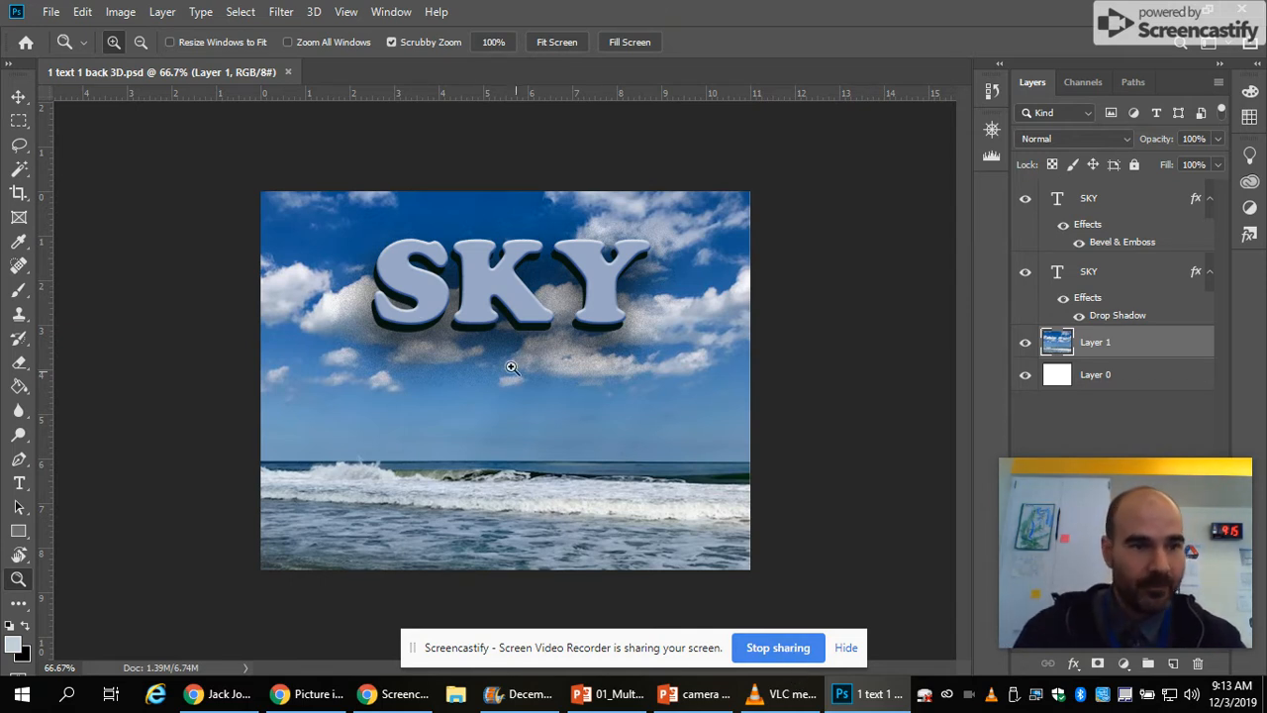
pyautogui.click(19, 120)
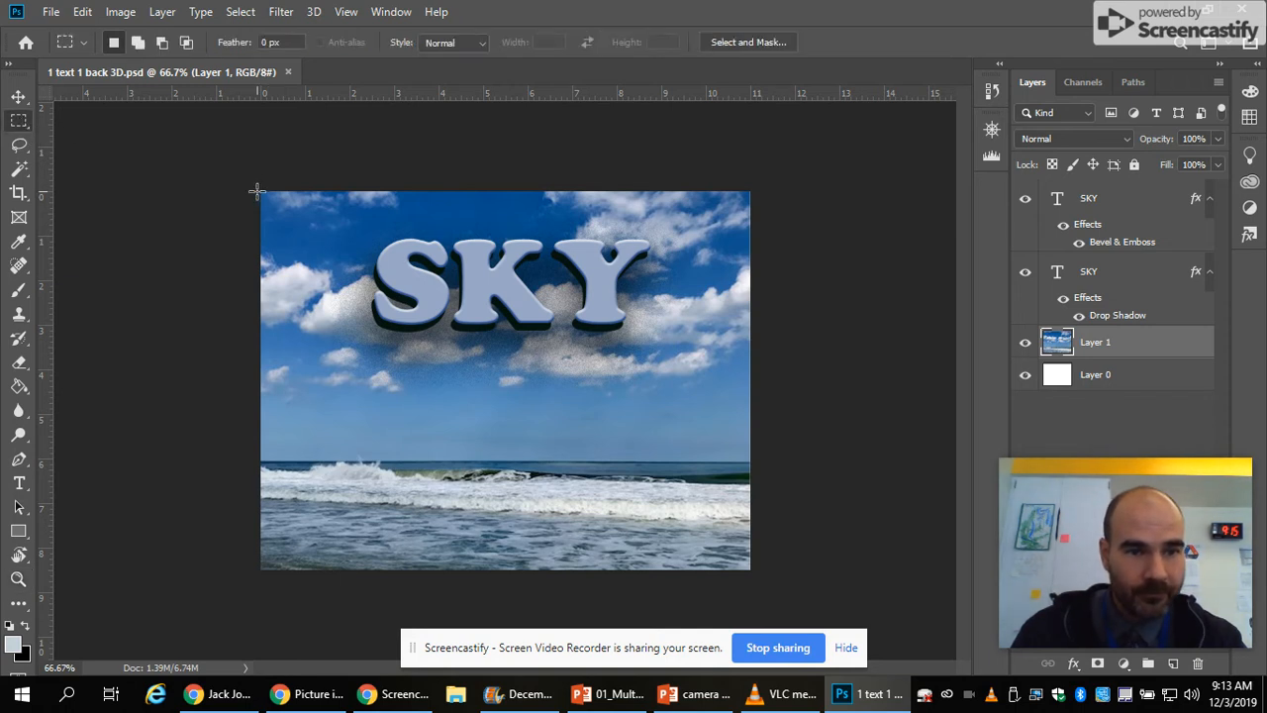
pyautogui.moveTo(261, 191); pyautogui.dragTo(788, 459)
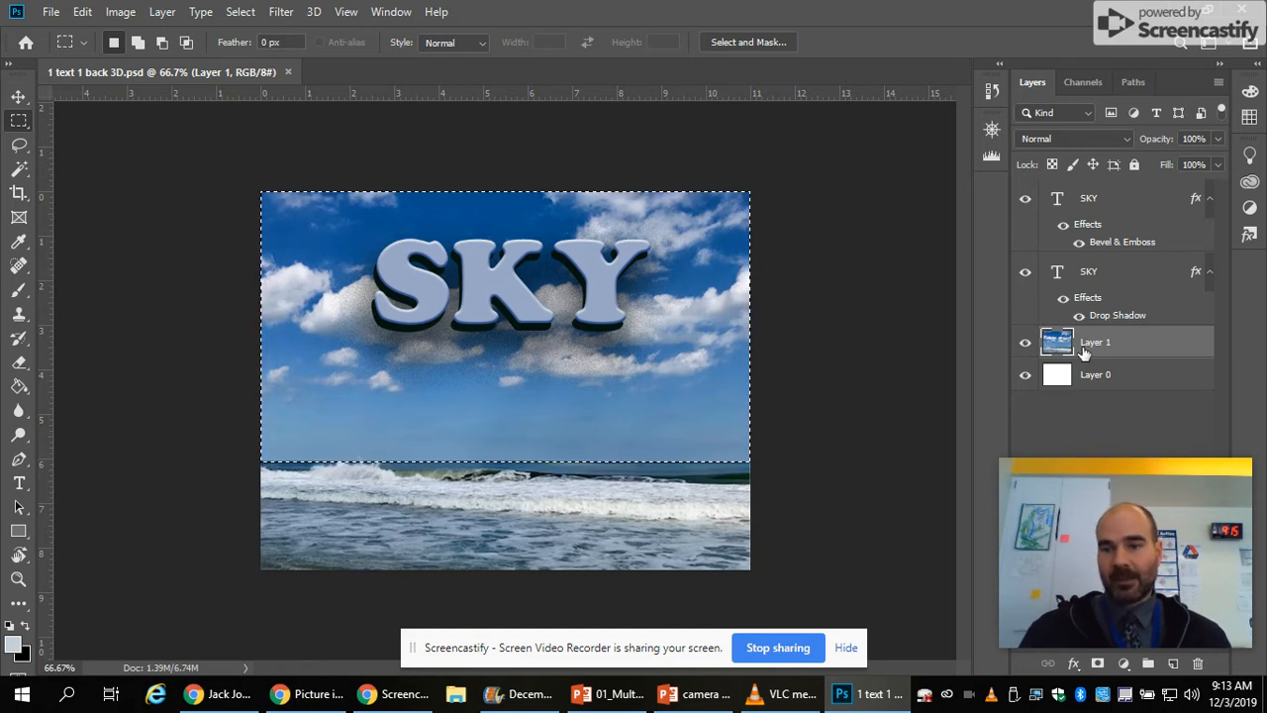
# Darken the selected sky with a Brightness/Contrast adjustment at Brightness -51, and deselect the area
pyautogui.click(123, 13)
pyautogui.moveTo(175, 59)
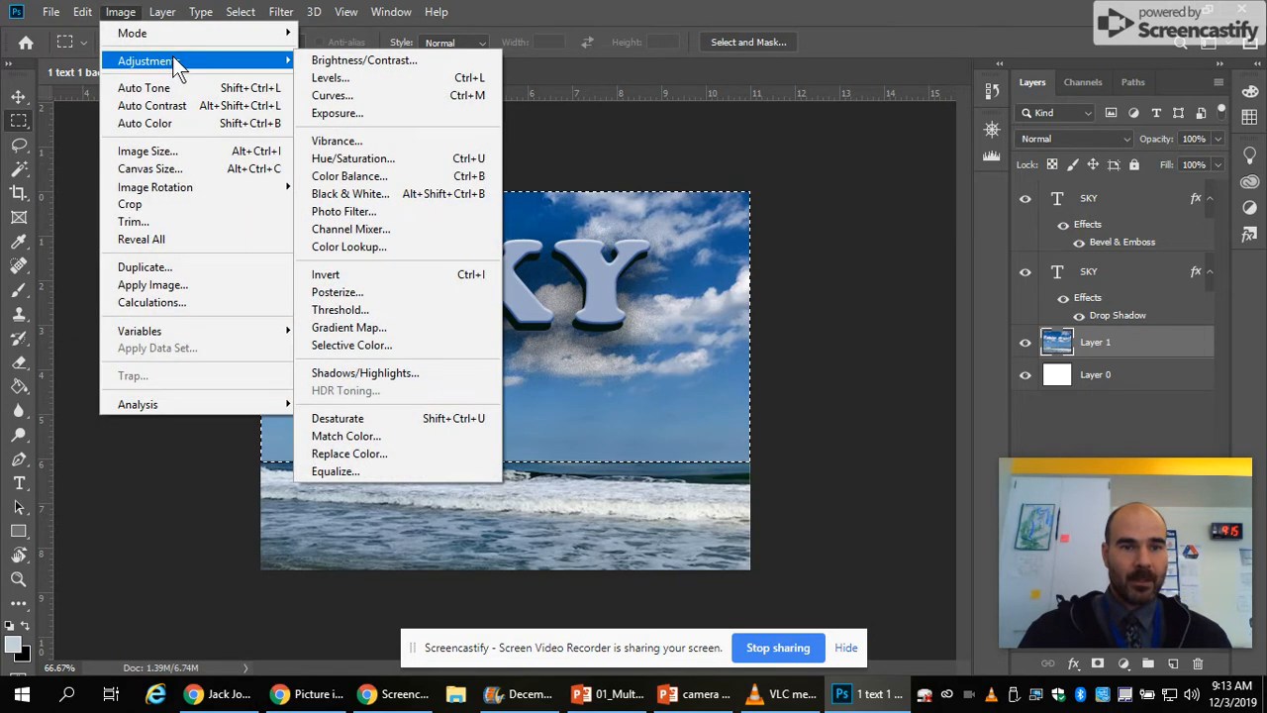
pyautogui.click(385, 59)
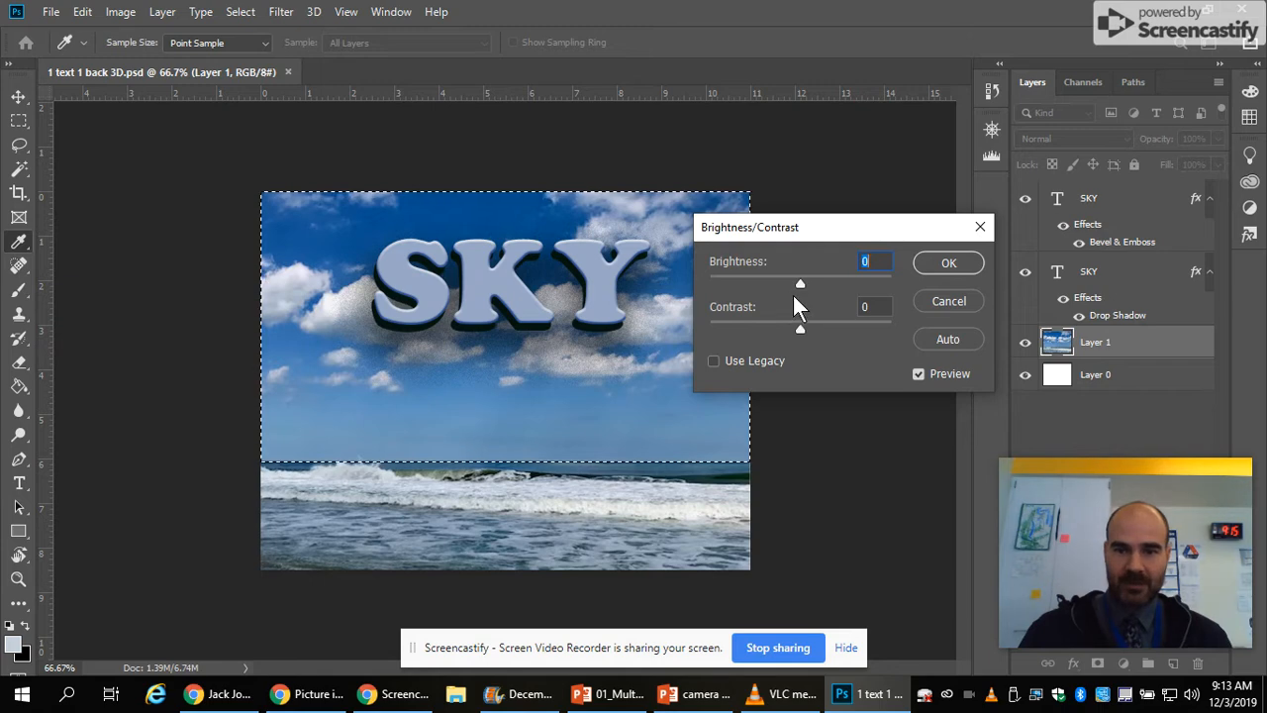
pyautogui.moveTo(800, 283); pyautogui.dragTo(952, 297)
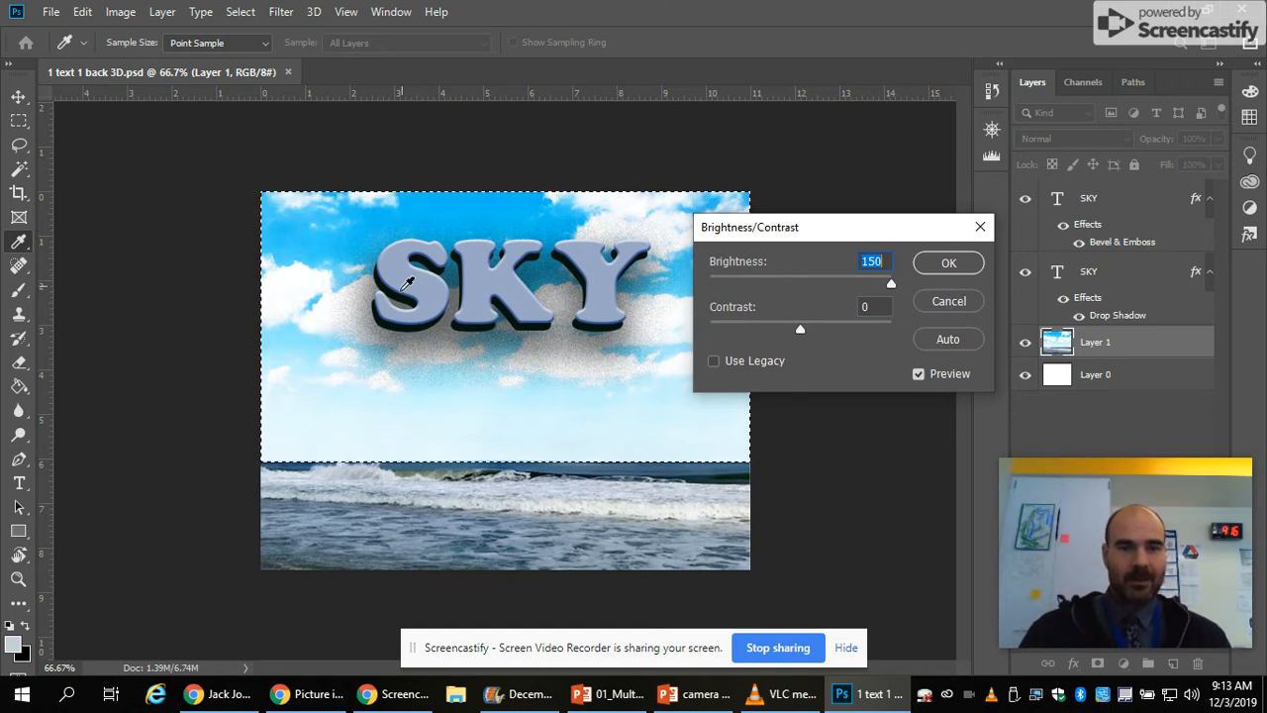
pyautogui.moveTo(889, 283); pyautogui.dragTo(679, 305)
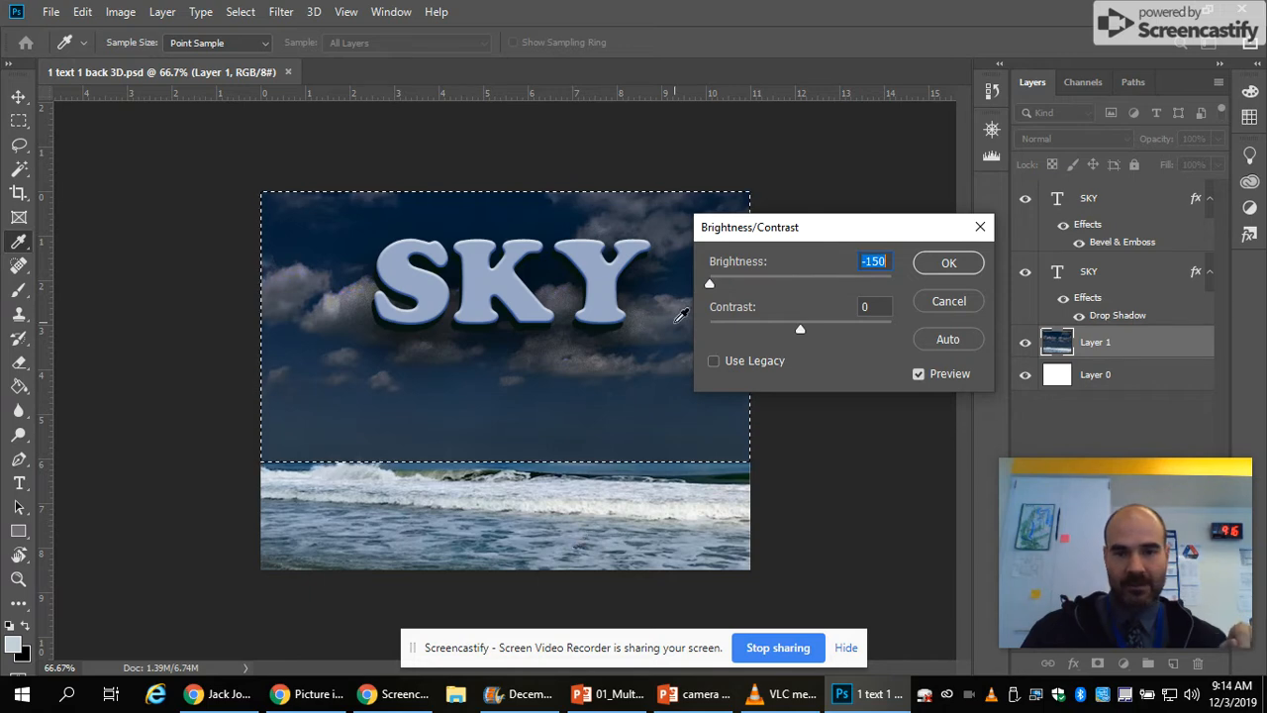
pyautogui.moveTo(709, 283); pyautogui.dragTo(901, 275)
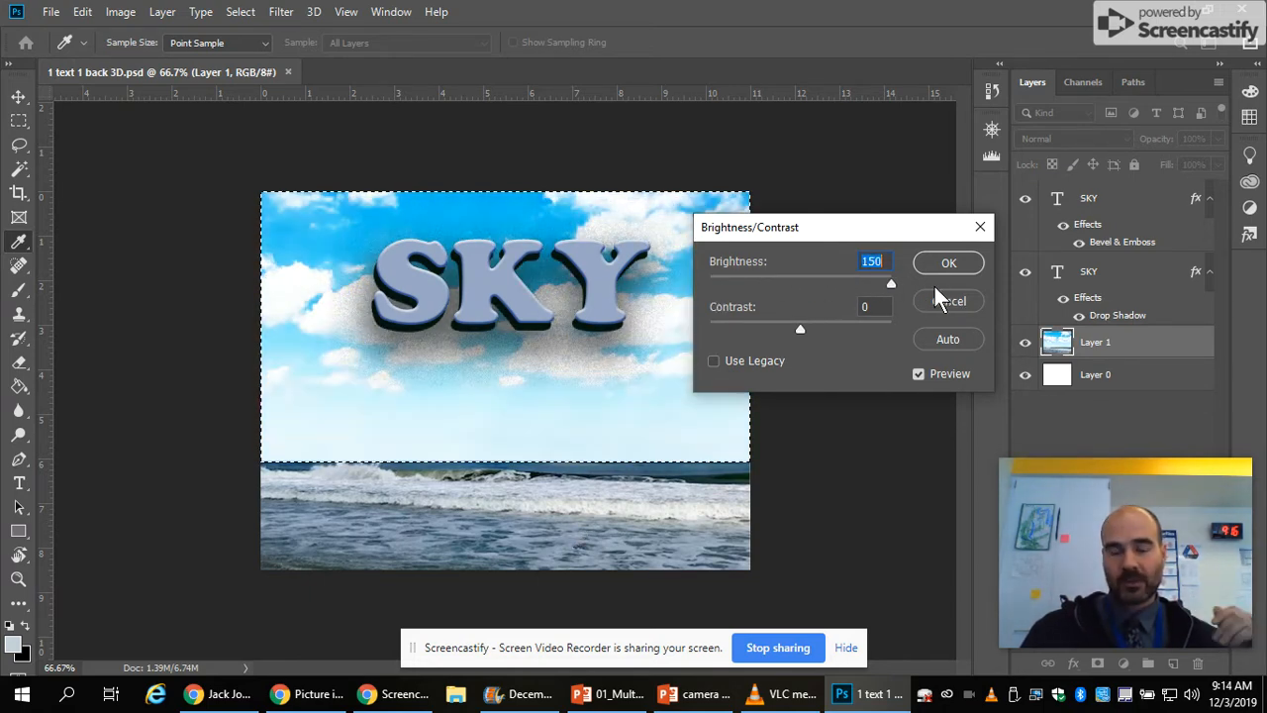
pyautogui.moveTo(934, 283); pyautogui.dragTo(770, 287)
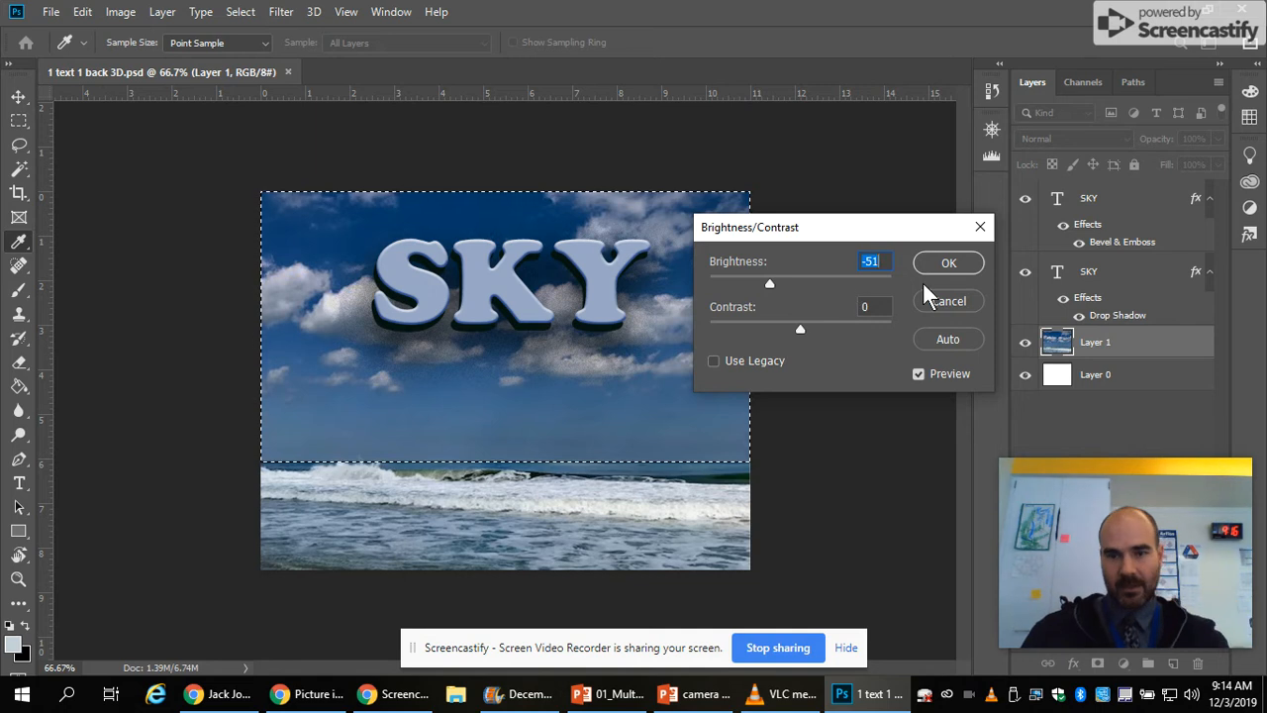
pyautogui.click(948, 263)
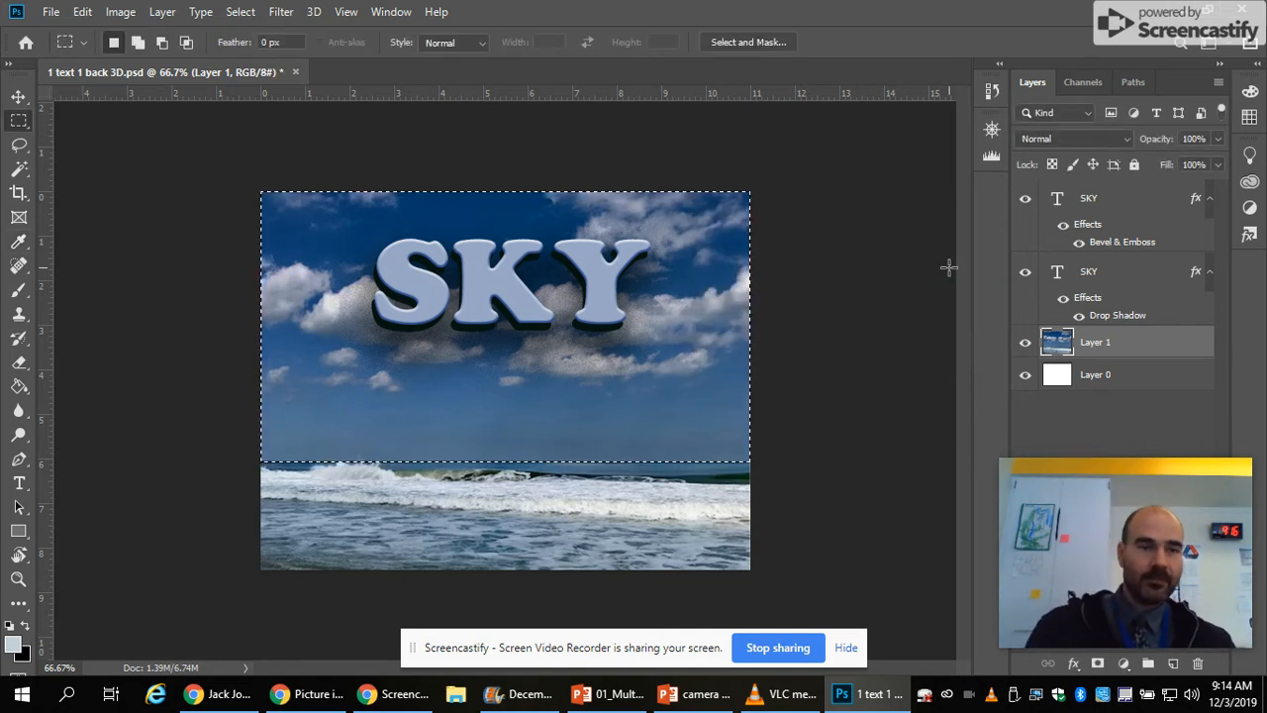
pyautogui.click(244, 14)
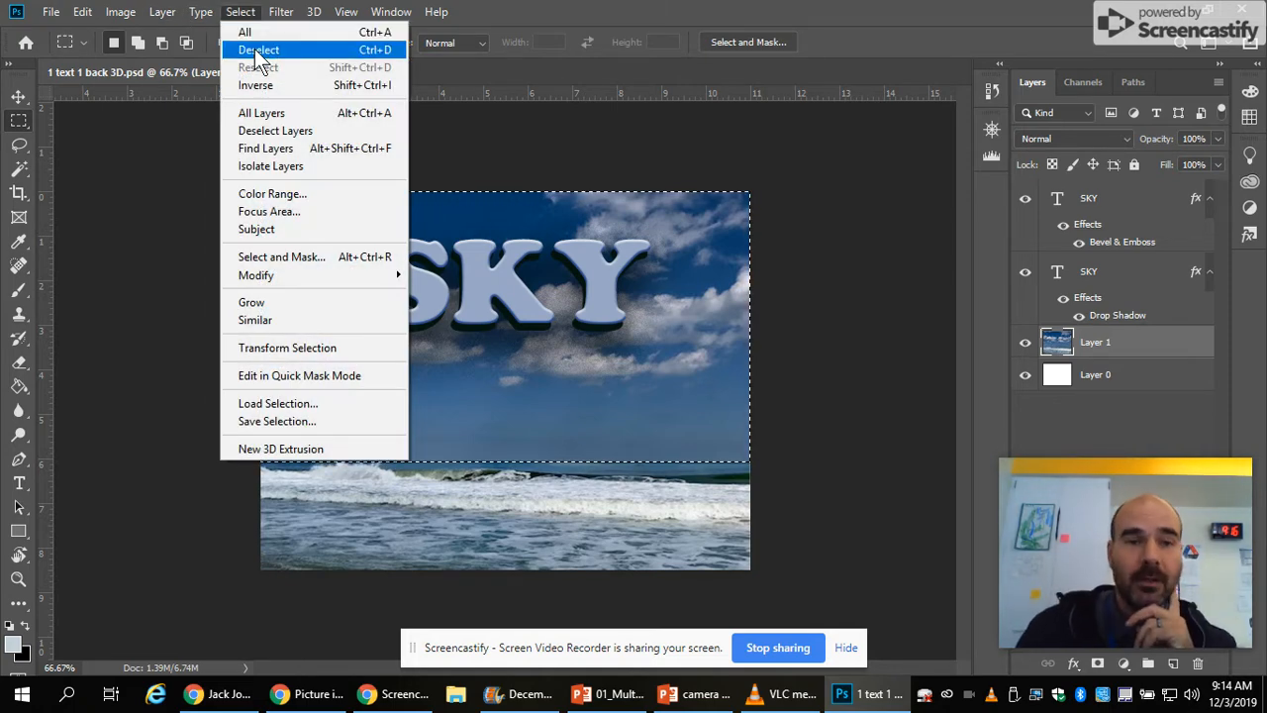
pyautogui.click(259, 52)
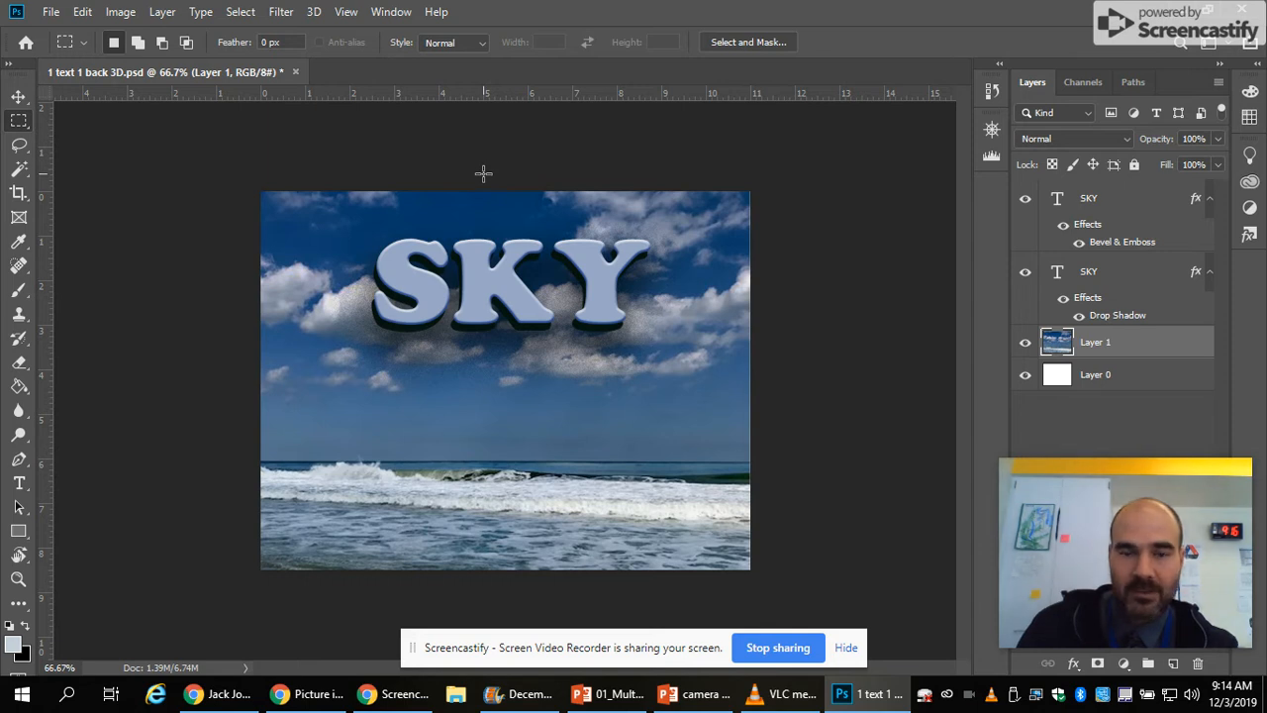
# Undo the deselection and the sky's brightness adjustment, and redo both
pyautogui.hotkey('ctrl', 'z')
pyautogui.hotkey('ctrl', 'z')
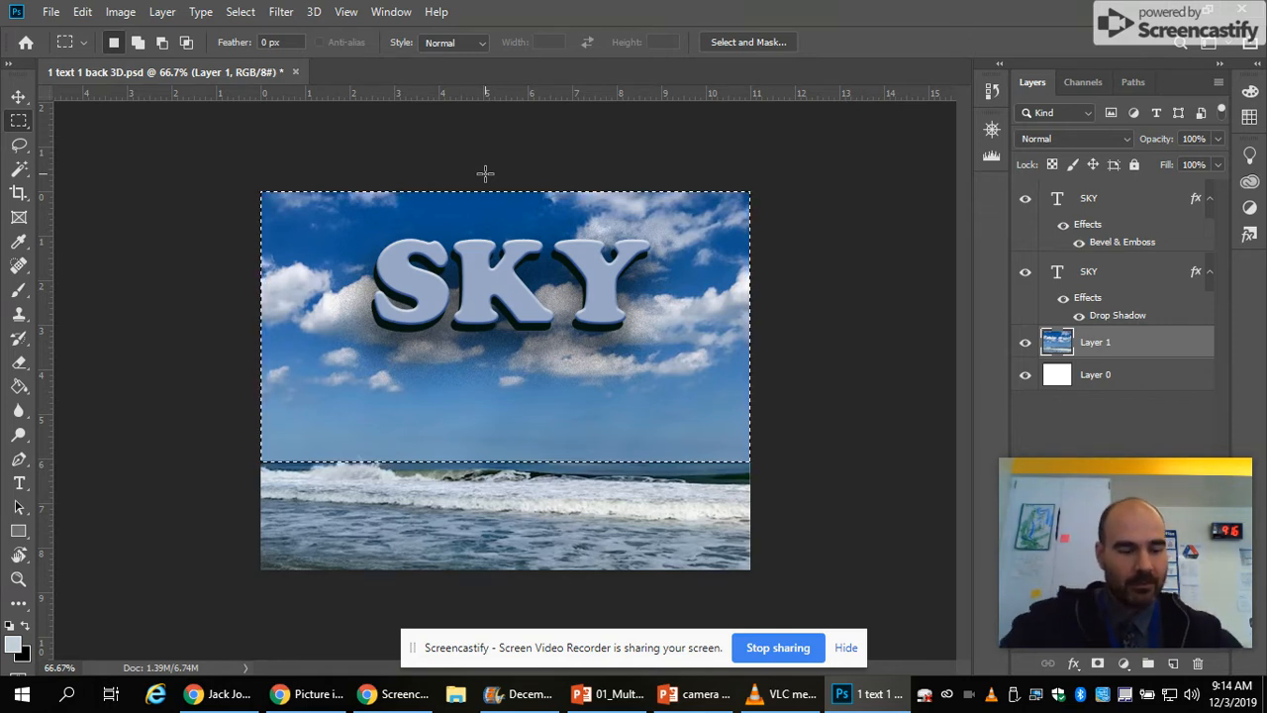
pyautogui.press('shift')
pyautogui.click(485, 174)
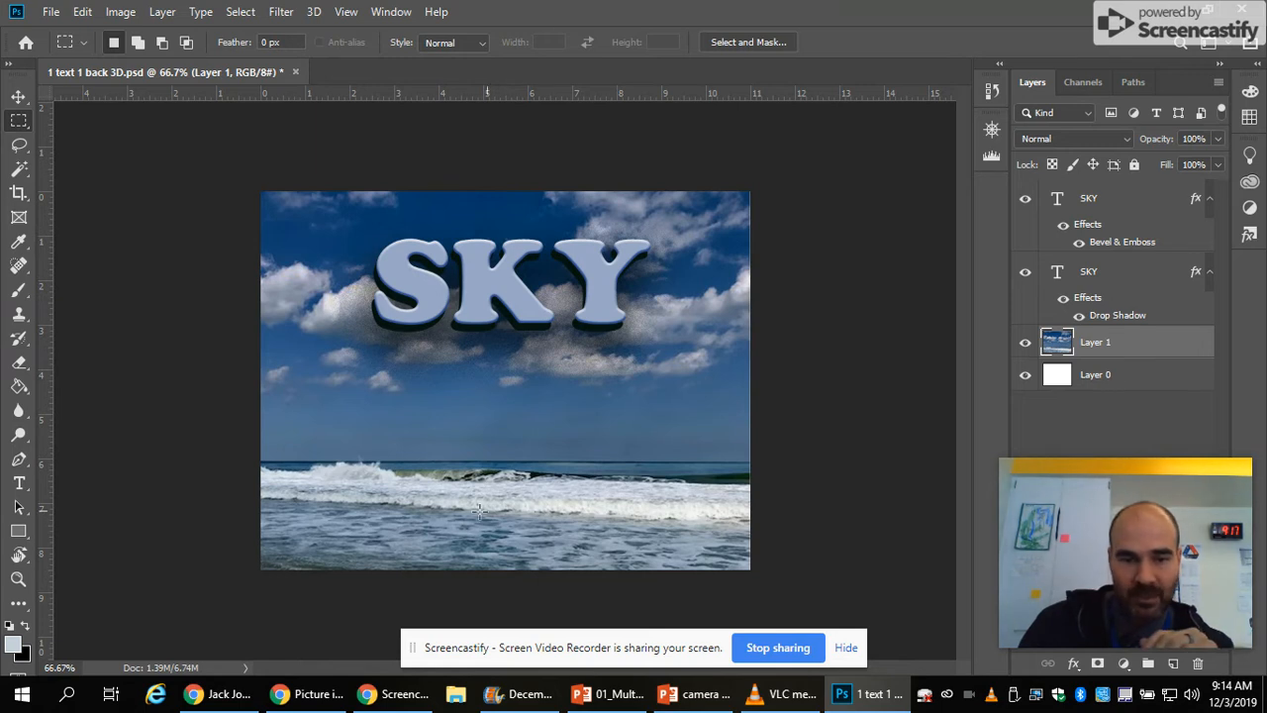
# Select the ocean below the horizon on Layer 1 with the Quick Selection tool, using a brush size of 150
pyautogui.click(25, 154)
pyautogui.click(19, 170)
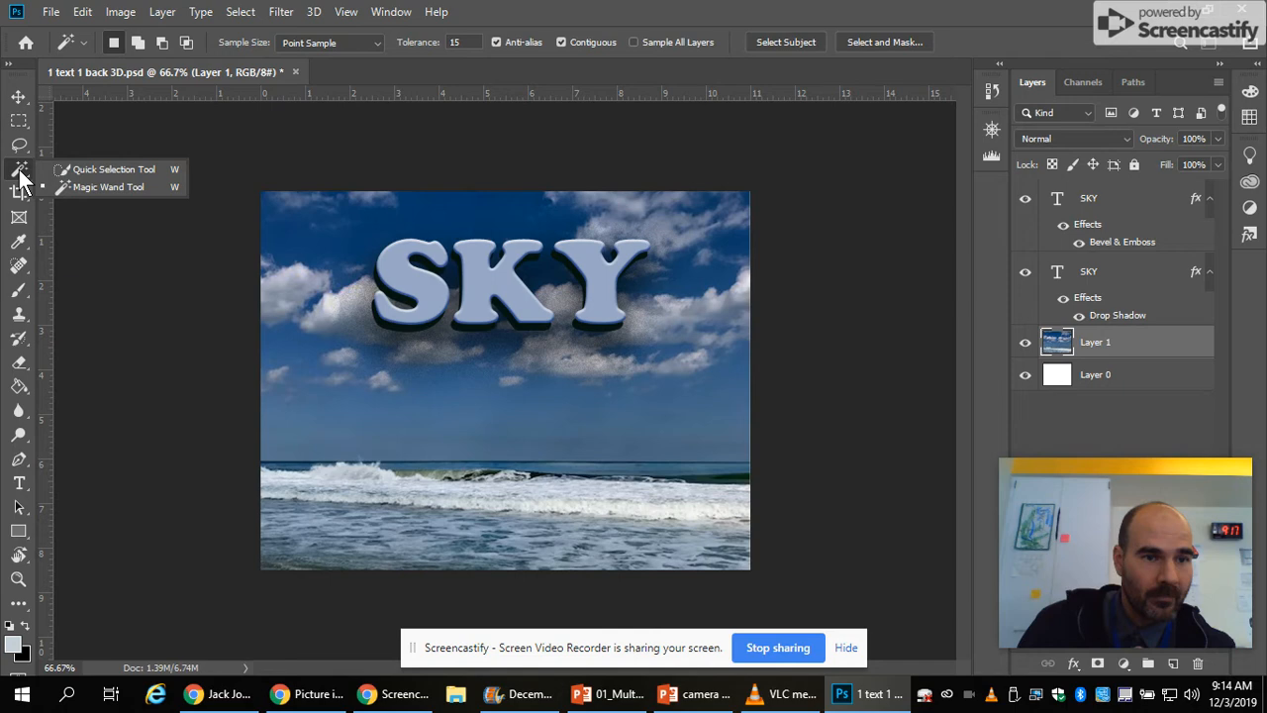
pyautogui.click(180, 163)
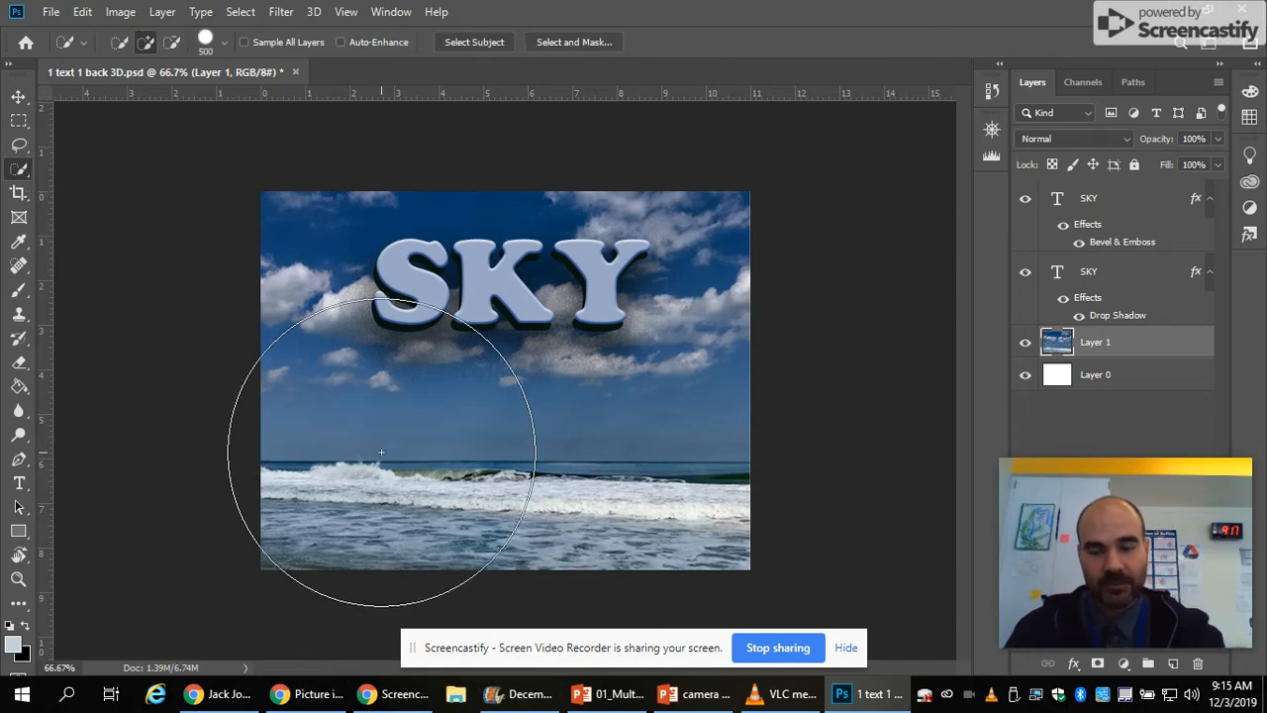
pyautogui.press('[')
pyautogui.press('[')
pyautogui.press('[')
pyautogui.press('[')
pyautogui.press('[')
pyautogui.press('[')
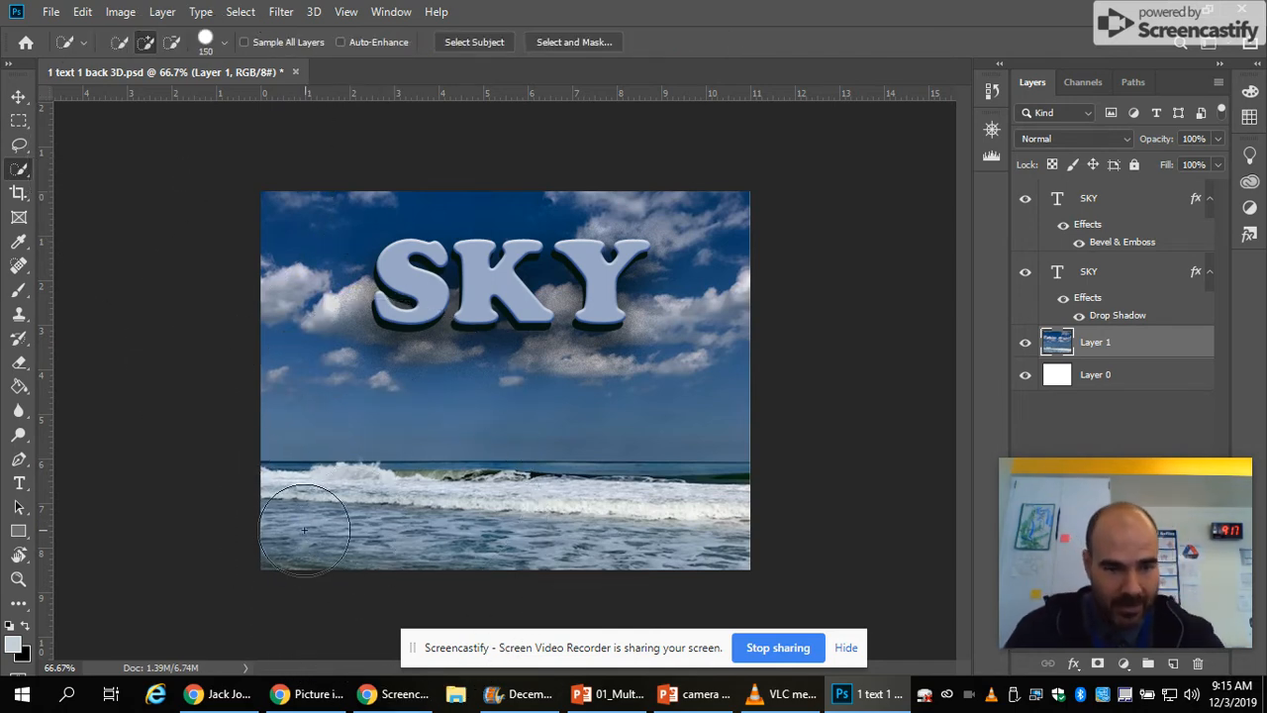
pyautogui.moveTo(304, 529)
pyautogui.mouseDown()
pyautogui.moveTo(466, 509)
pyautogui.moveTo(708, 529)
pyautogui.moveTo(721, 515)
pyautogui.mouseUp()
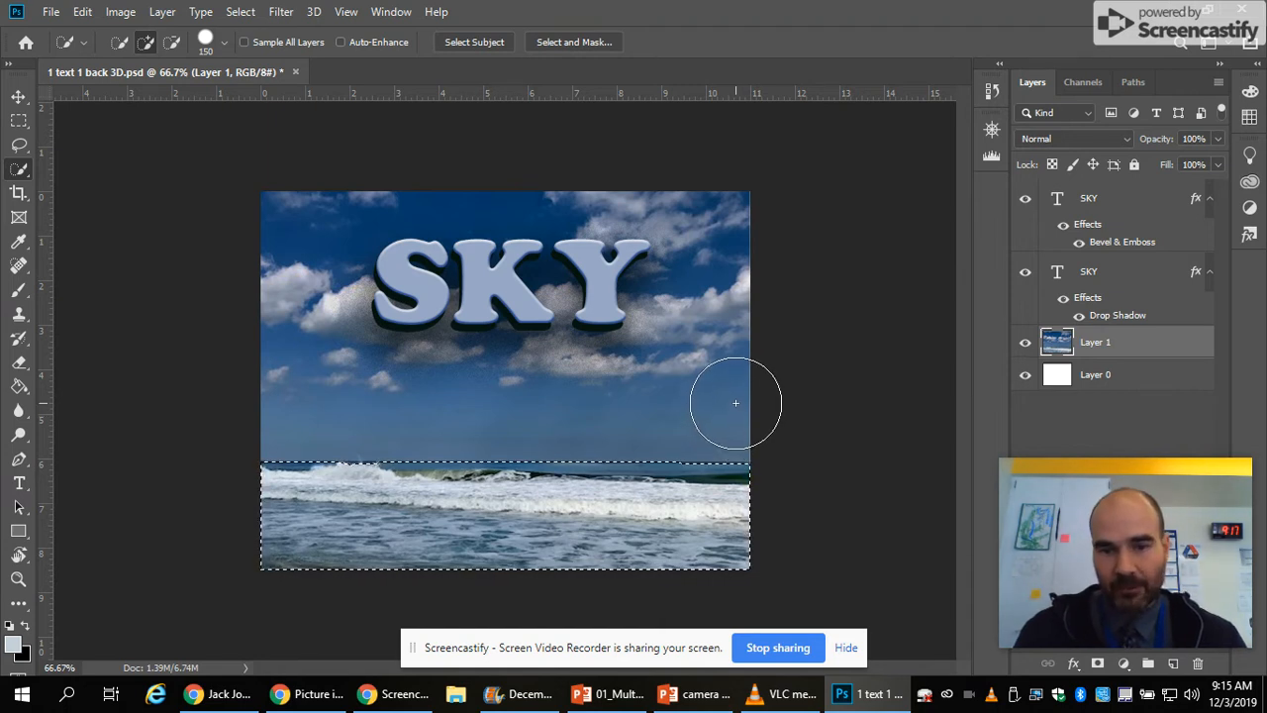
pyautogui.press('alt')
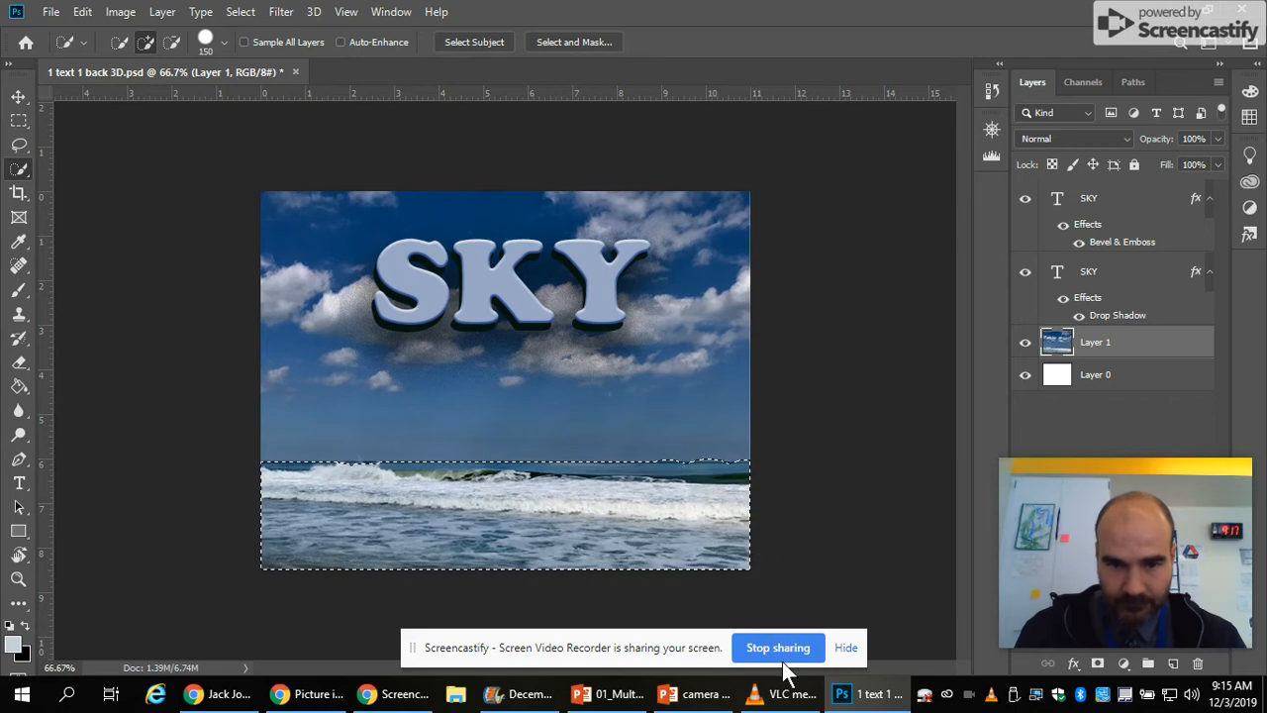
# Recolour the selected ocean with a Hue/Saturation adjustment at Hue +180, Saturation +100 and Lightness +30, and deselect it
pyautogui.click(120, 12)
pyautogui.moveTo(158, 60)
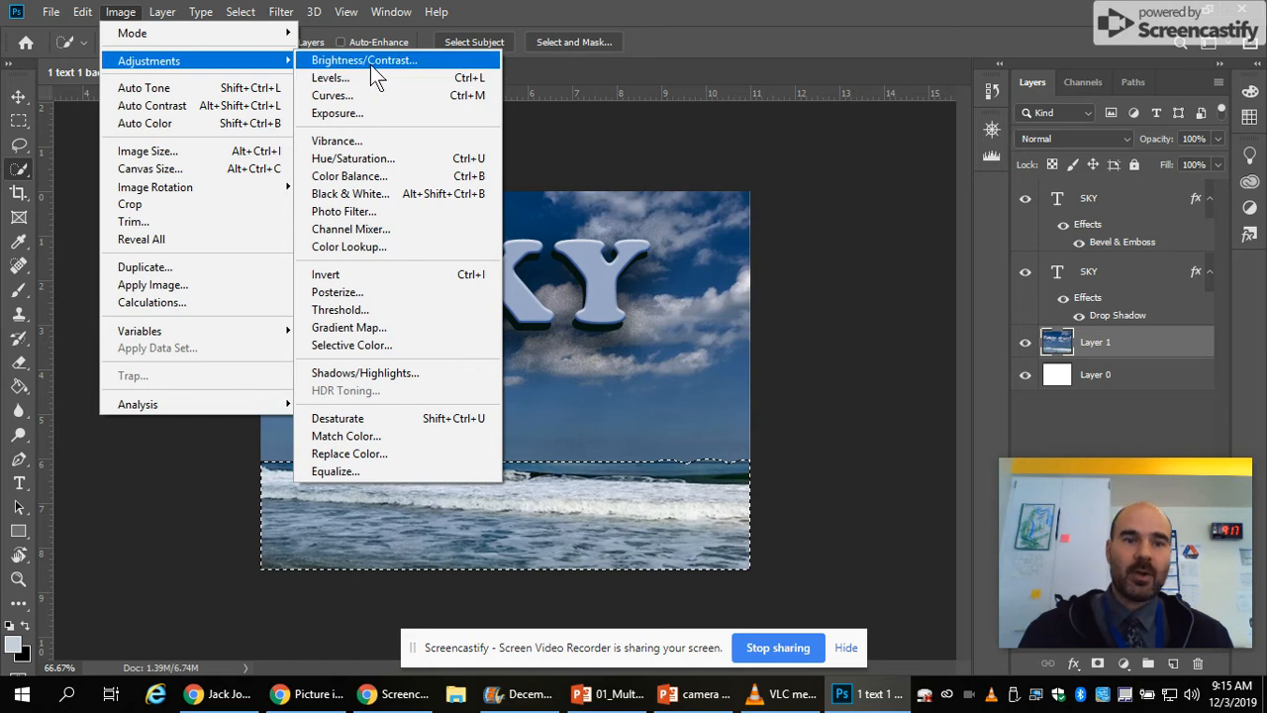
pyautogui.click(402, 157)
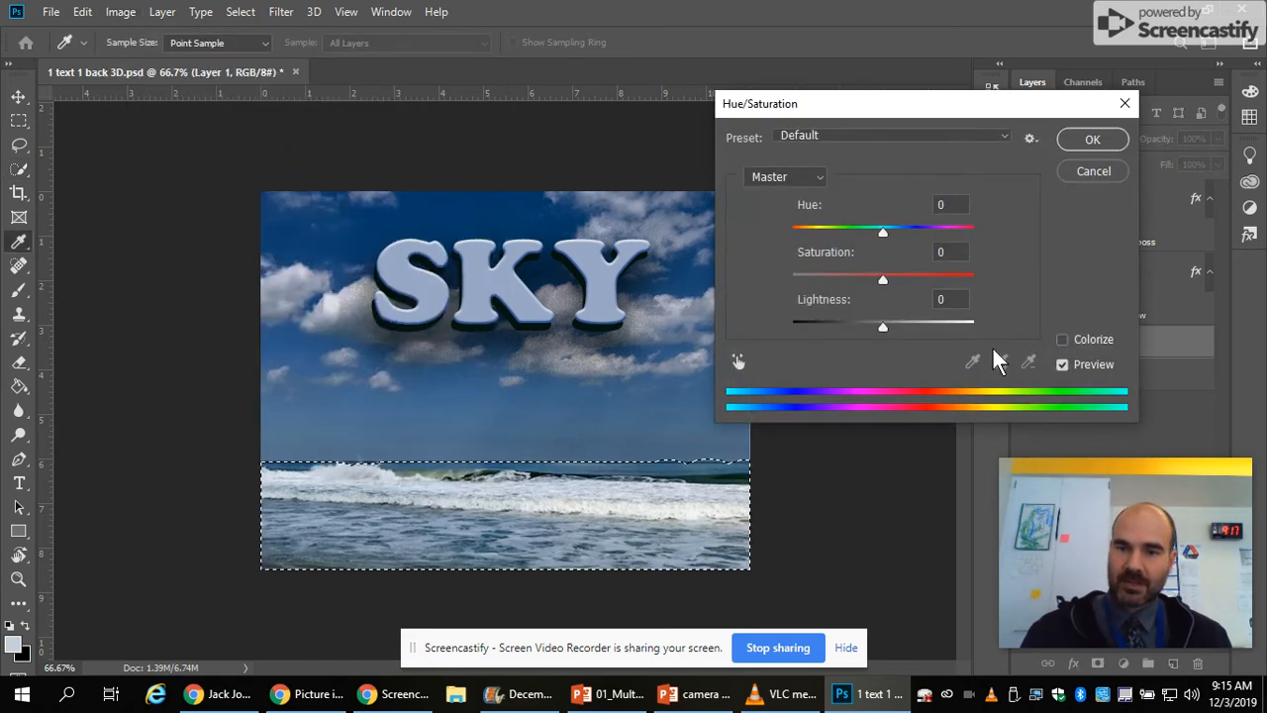
pyautogui.moveTo(884, 329)
pyautogui.mouseDown()
pyautogui.moveTo(910, 336)
pyautogui.moveTo(898, 334)
pyautogui.mouseUp()
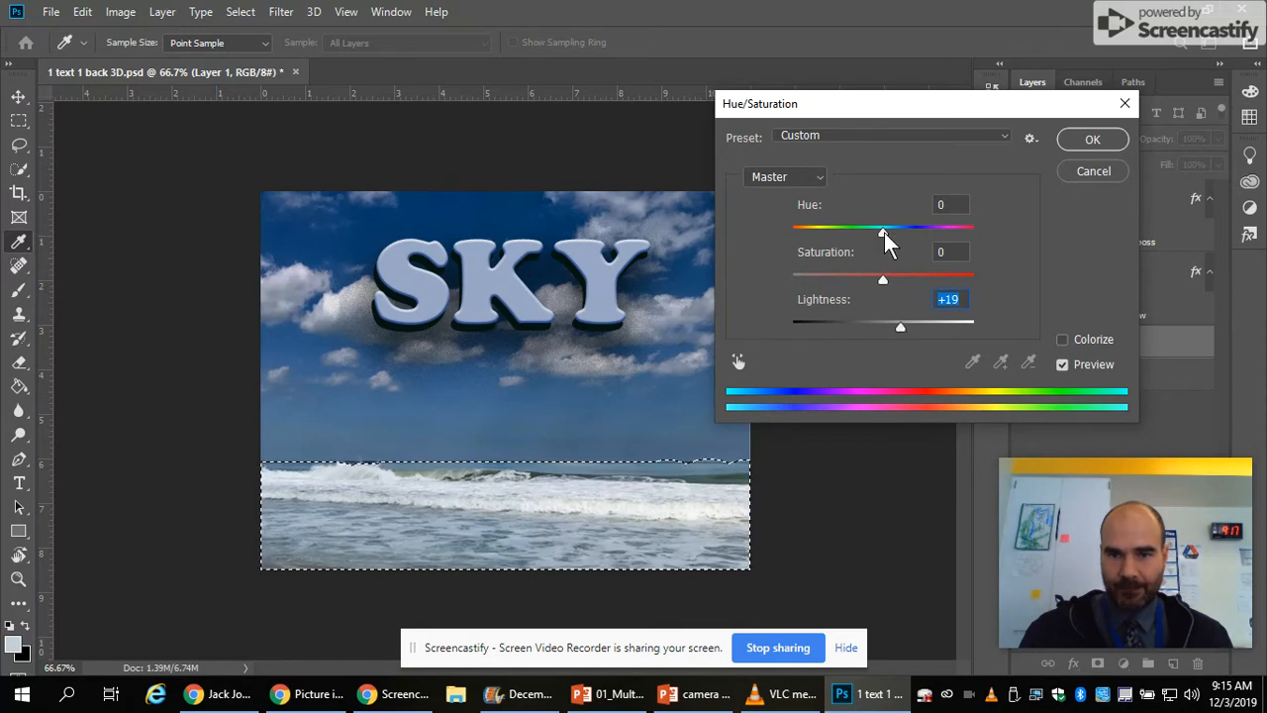
pyautogui.moveTo(884, 232); pyautogui.dragTo(896, 242)
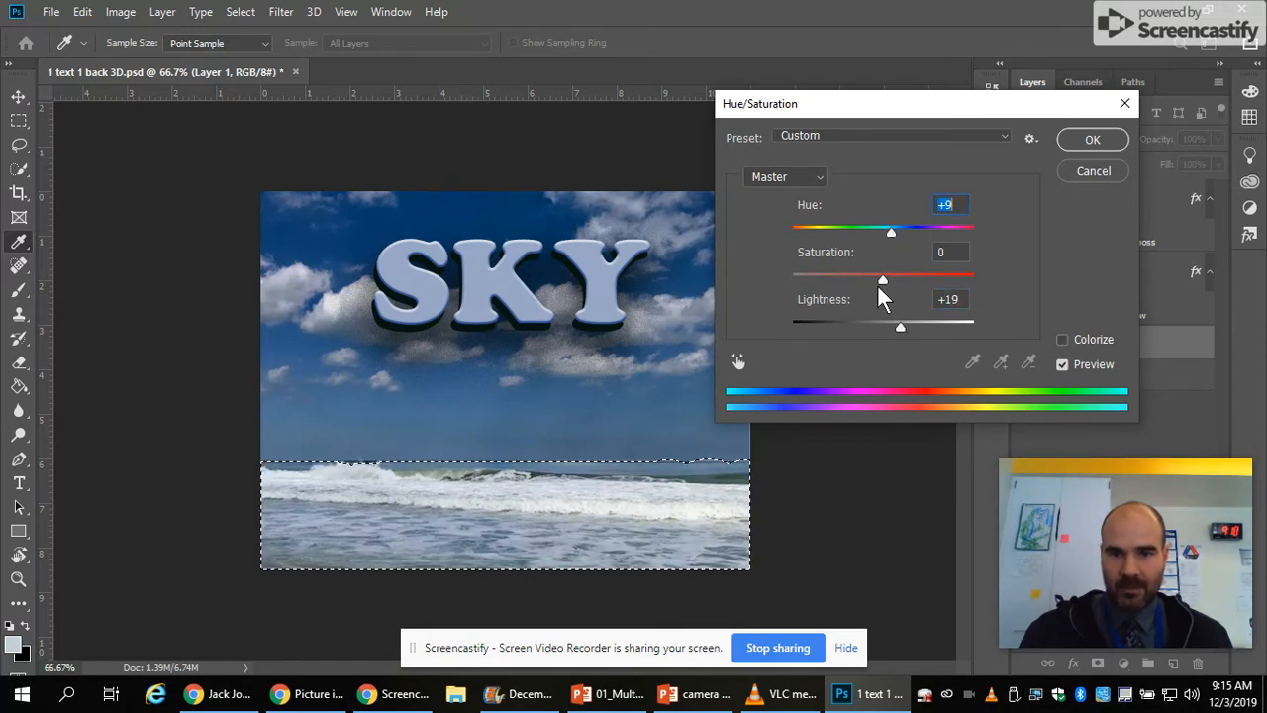
pyautogui.moveTo(881, 287); pyautogui.dragTo(990, 295)
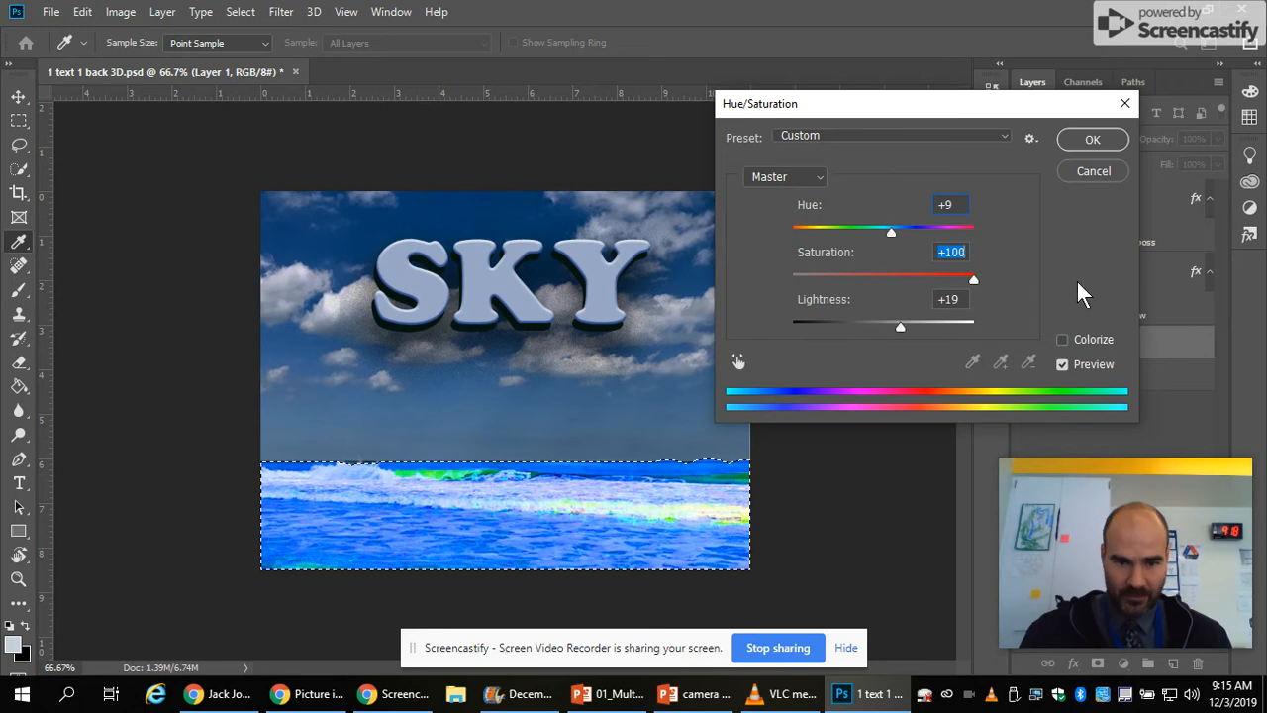
pyautogui.moveTo(890, 237); pyautogui.dragTo(989, 252)
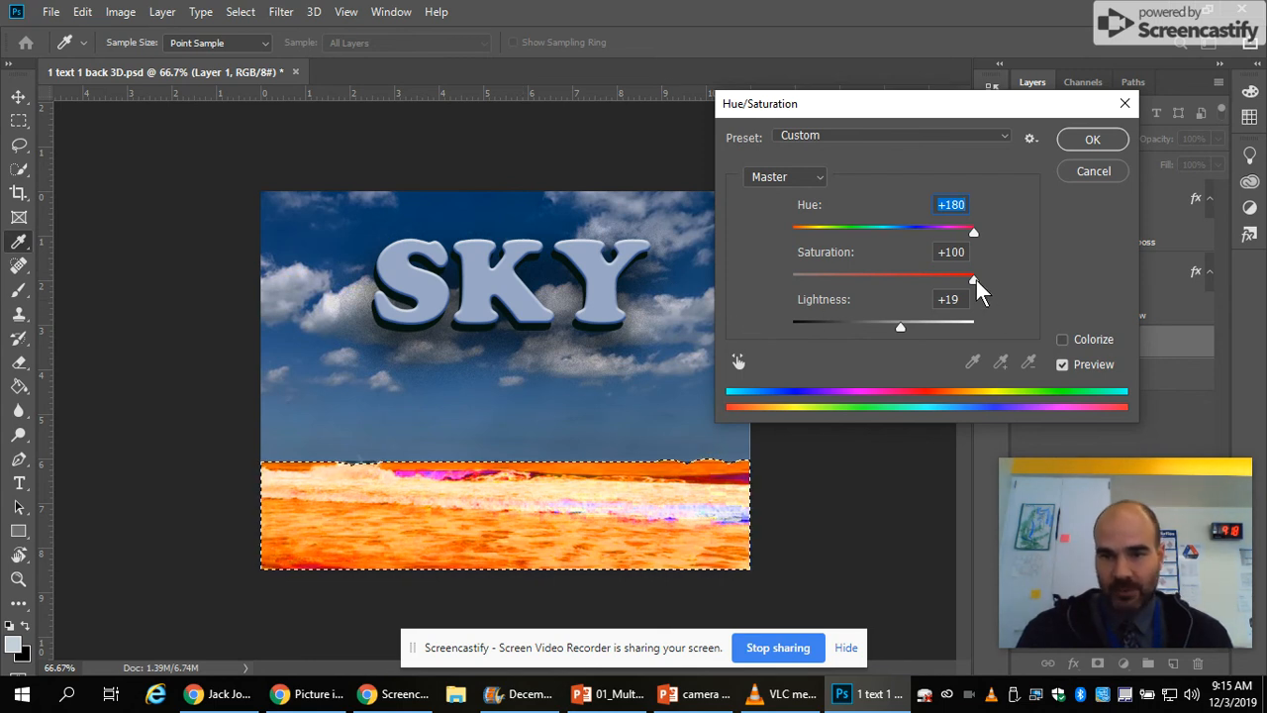
pyautogui.moveTo(976, 279); pyautogui.dragTo(1031, 297)
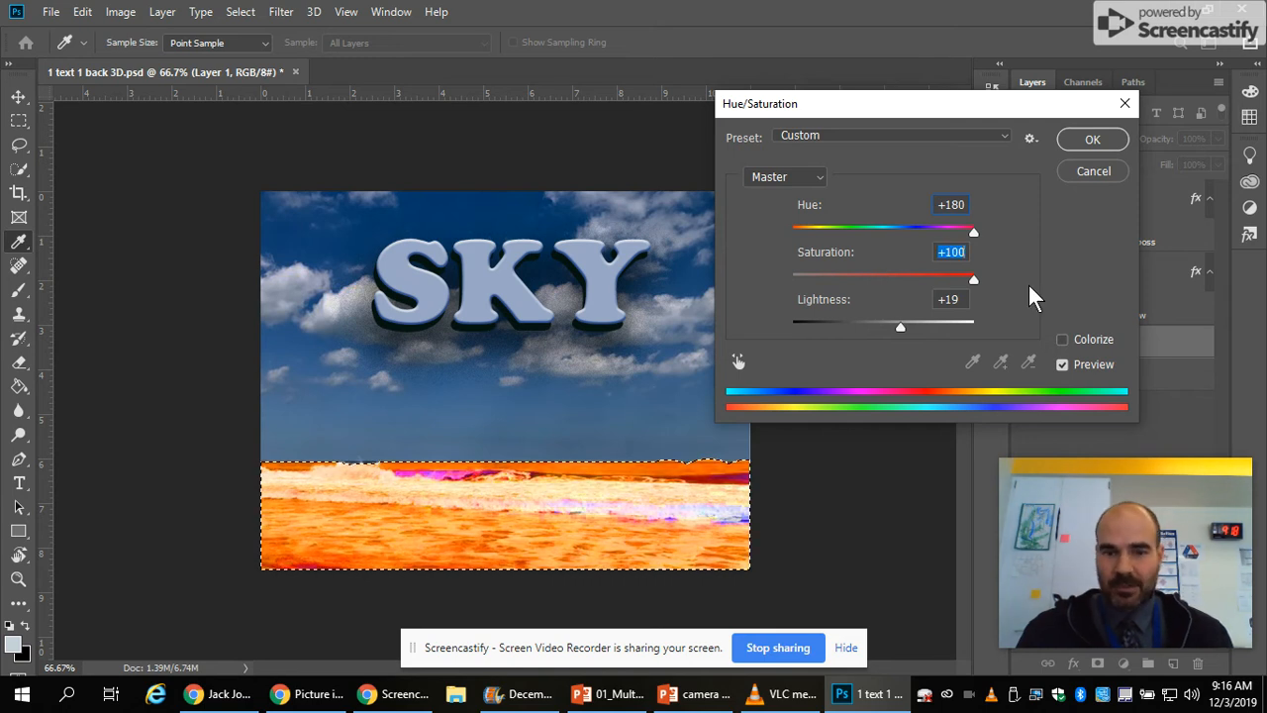
pyautogui.moveTo(900, 327); pyautogui.dragTo(913, 335)
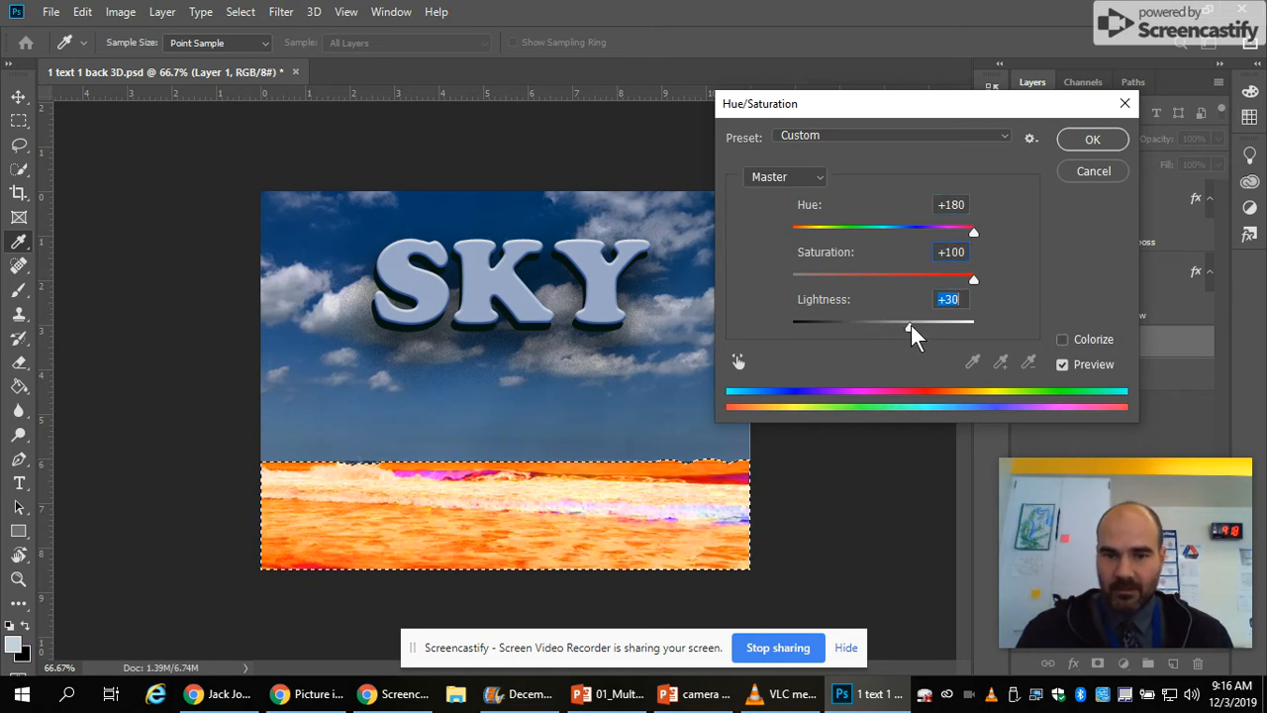
pyautogui.click(1092, 139)
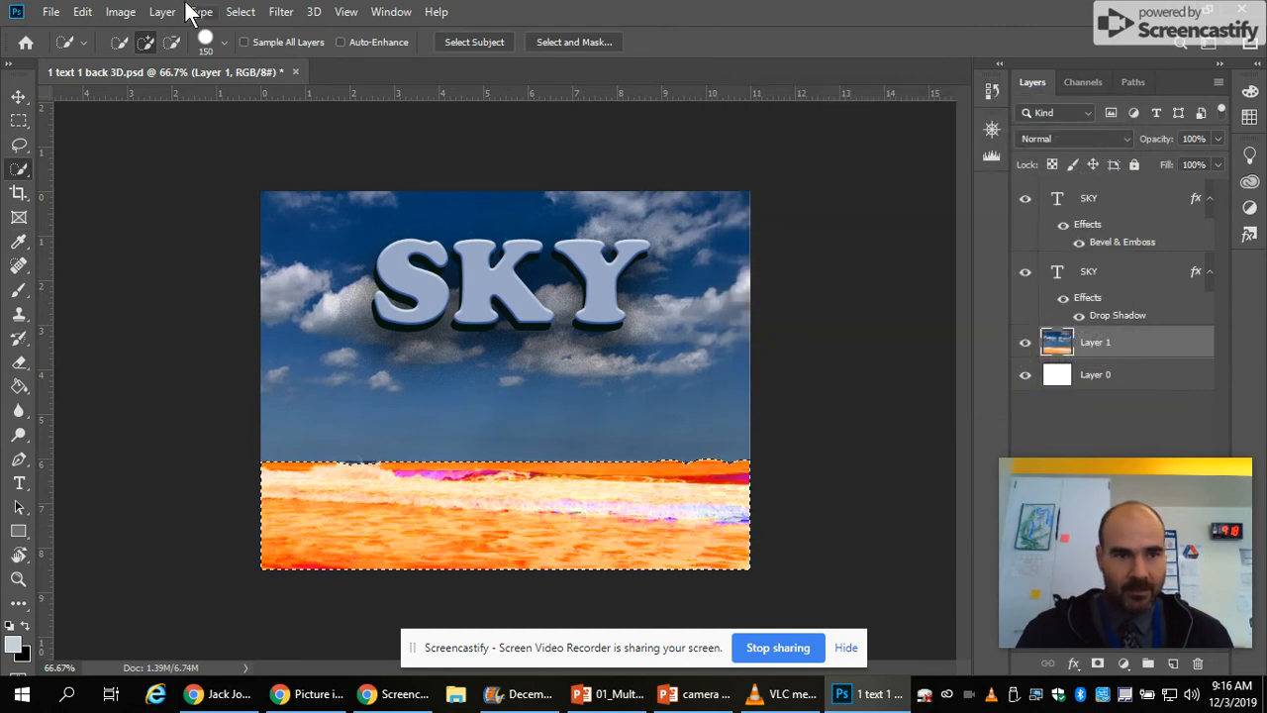
pyautogui.click(241, 12)
pyautogui.click(259, 49)
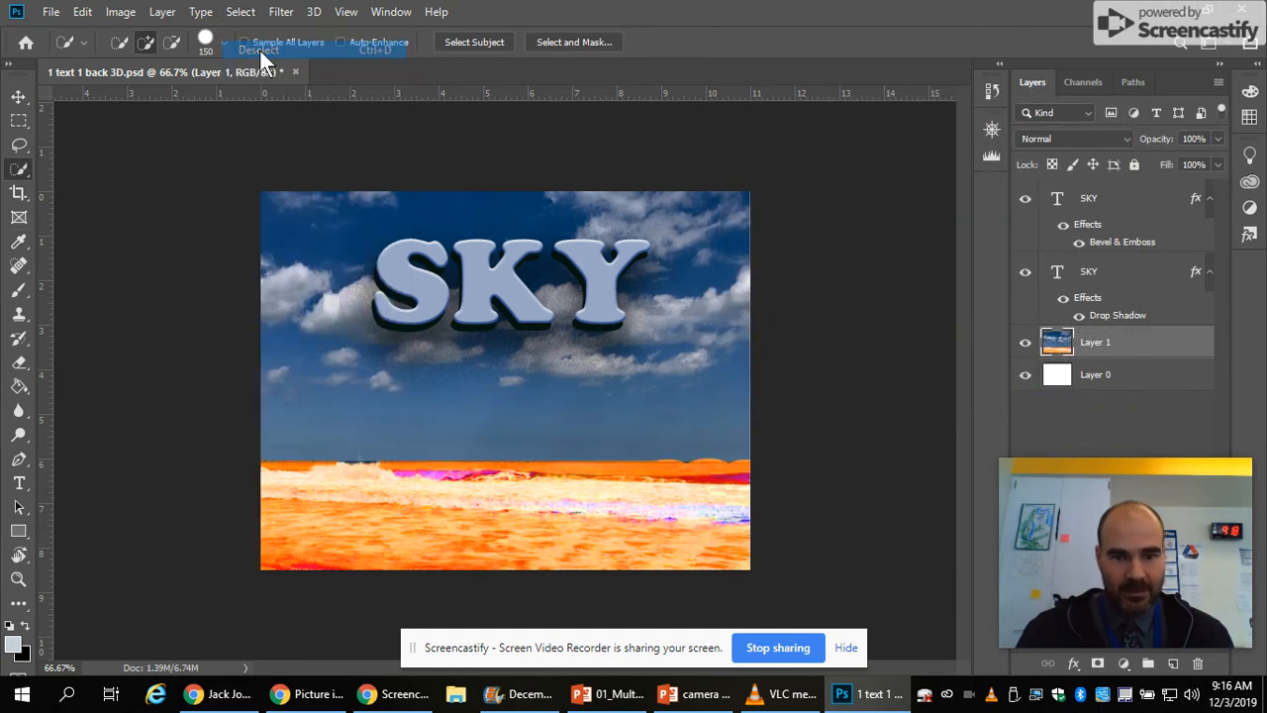